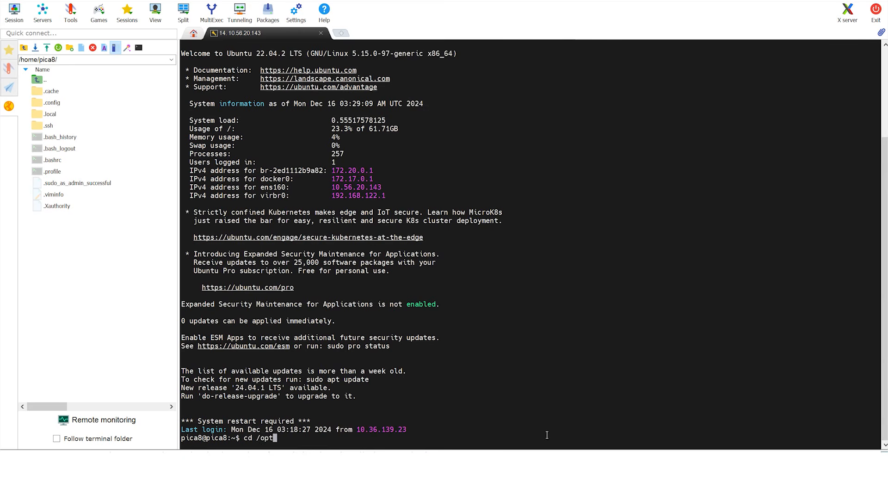
# Change to the /opt directory and launch virt-manager, maximizing its window.
pyautogui.press('Return')
pyautogui.write('virt-manager')
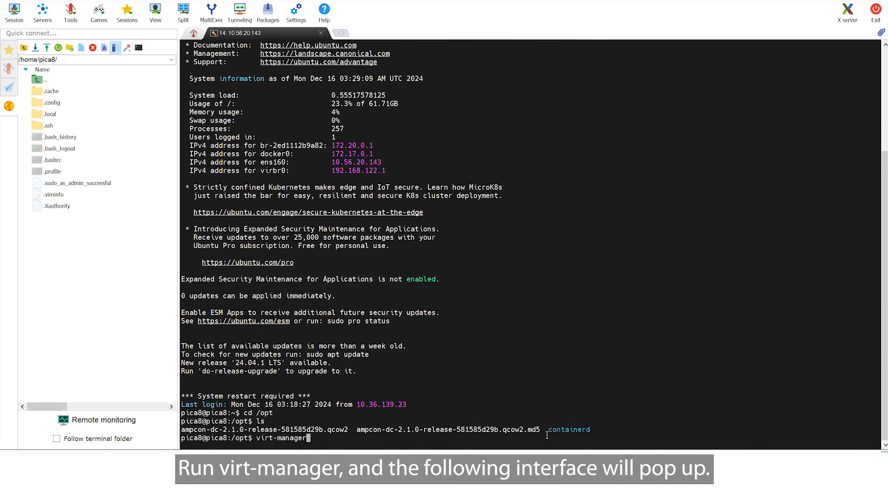
pyautogui.press('Return')
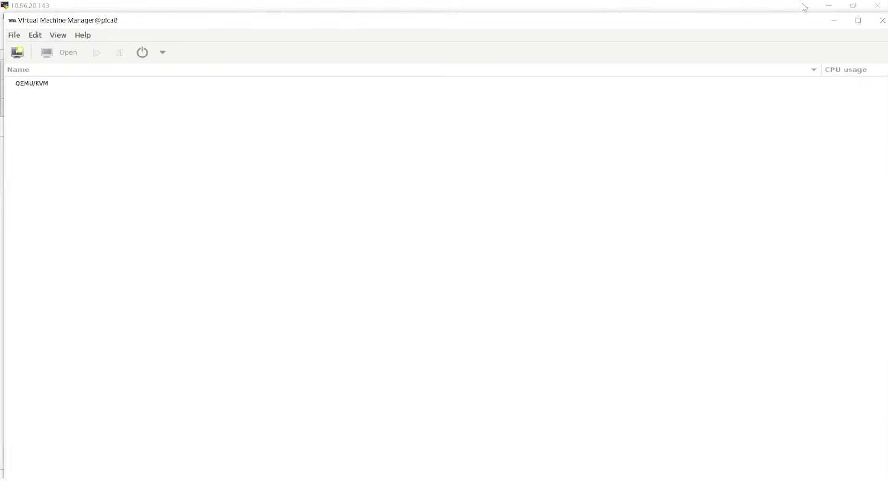
pyautogui.click(858, 19)
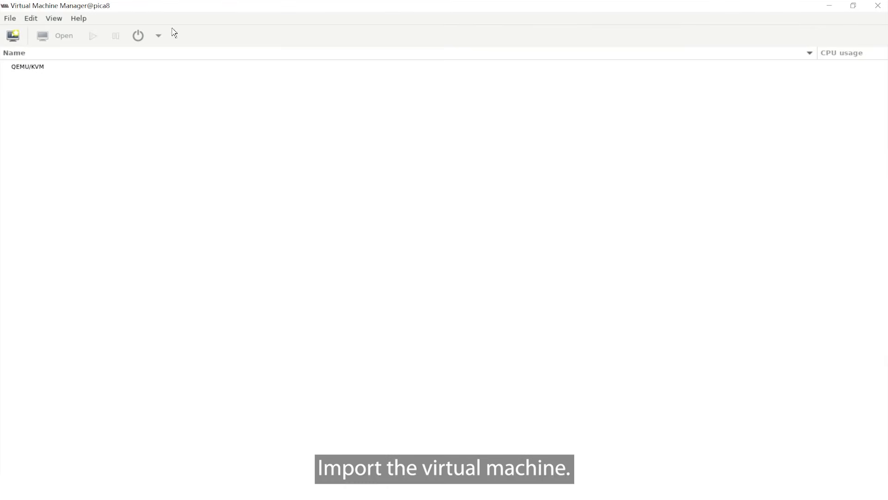
# Start creating a new virtual machine that imports an existing disk image.
pyautogui.click(20, 45)
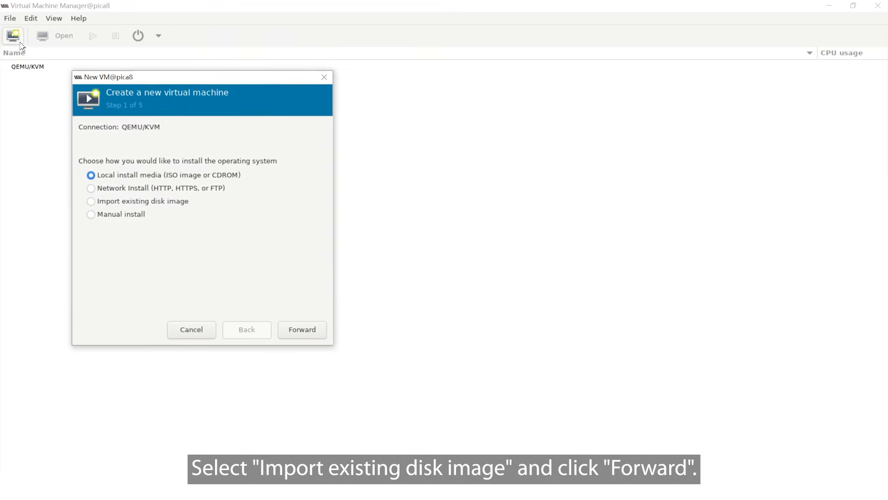
pyautogui.click(152, 202)
pyautogui.click(290, 331)
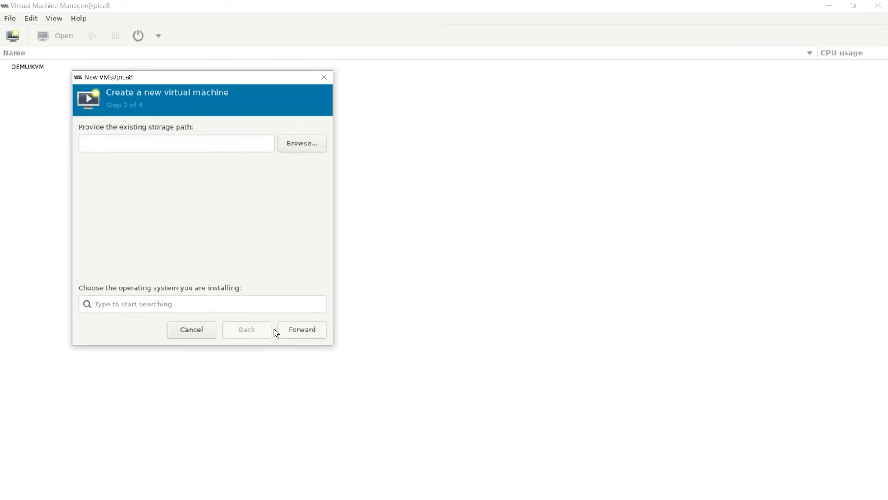
# Choose the volume ampcon-dc-2.1.0-release-581585d29b.qcow2 from the opt storage pool as the virtual machine's disk.
pyautogui.click(303, 144)
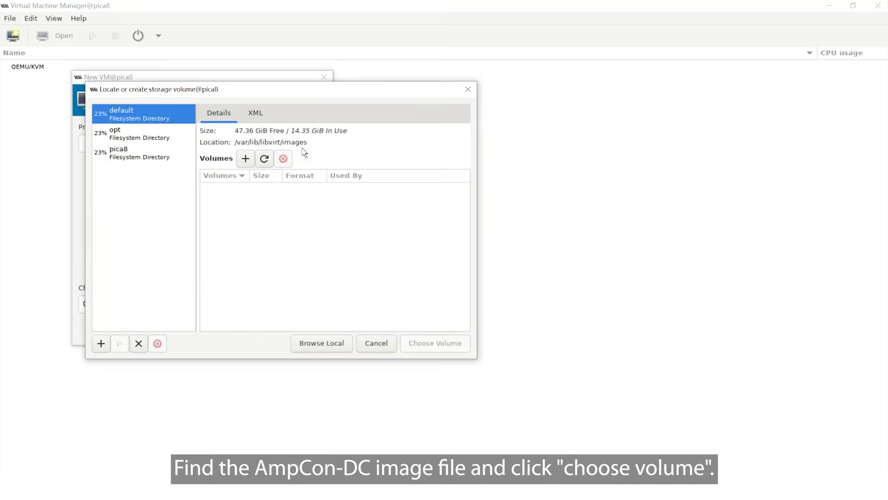
pyautogui.click(132, 142)
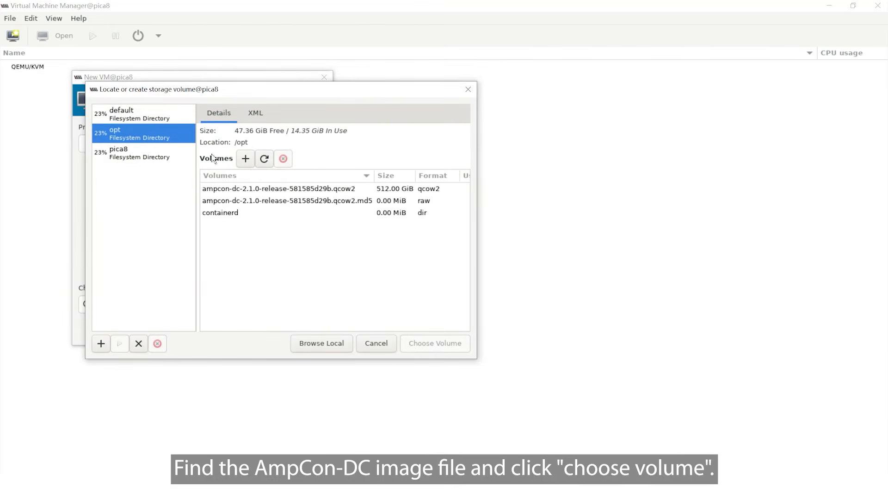
pyautogui.click(283, 189)
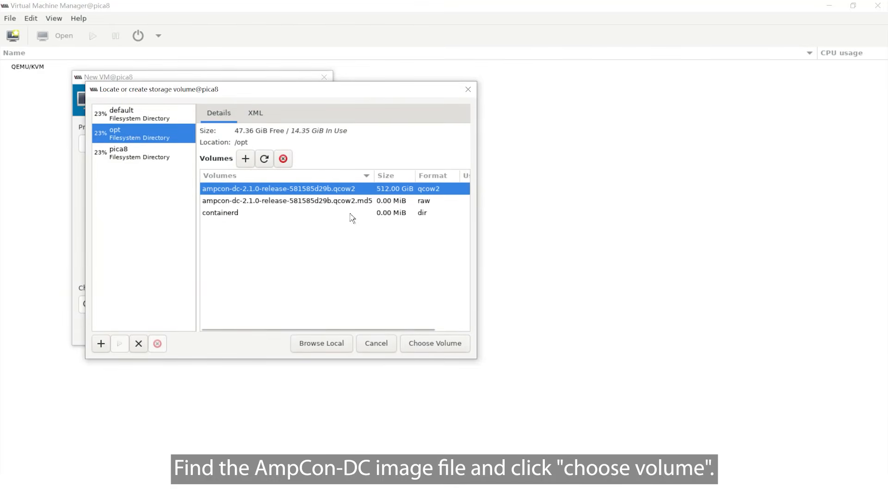
pyautogui.click(459, 348)
# Set the operating system being installed to Ubuntu 22.04 LTS and continue to the memory and CPU settings.
pyautogui.click(224, 305)
pyautogui.write('ub')
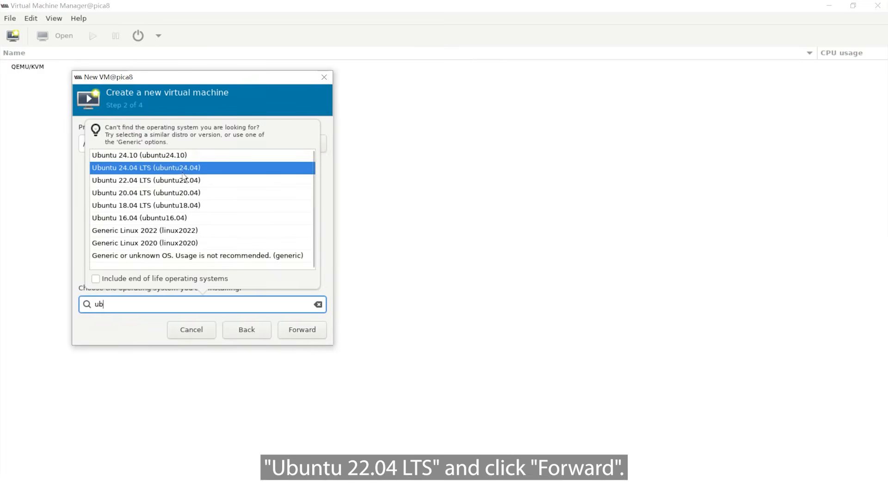
pyautogui.click(184, 180)
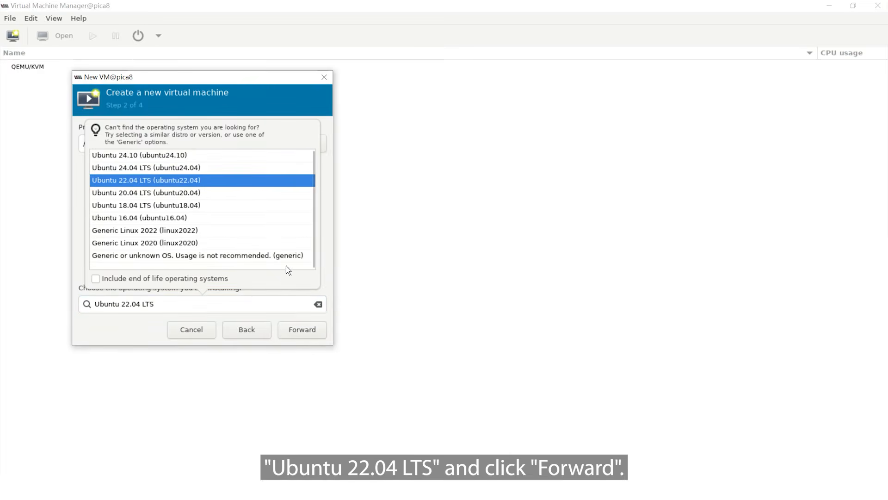
pyautogui.click(310, 335)
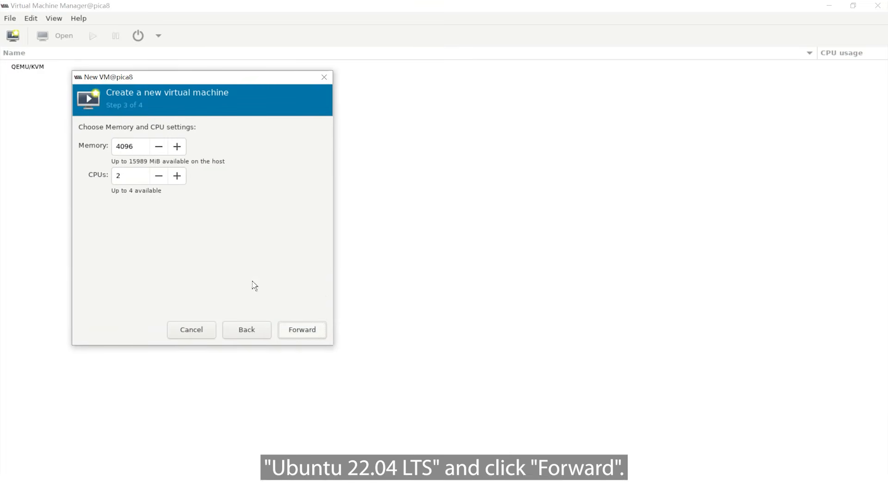
# Allocate 15989 MiB of memory and 4 CPUs to the virtual machine.
pyautogui.moveTo(140, 147); pyautogui.dragTo(109, 146)
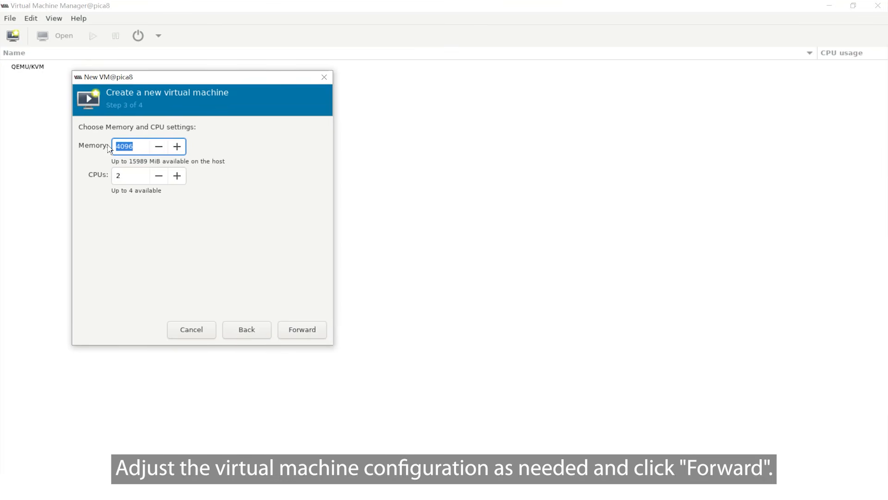
pyautogui.write('15989')
pyautogui.doubleClick(132, 175)
pyautogui.write('4')
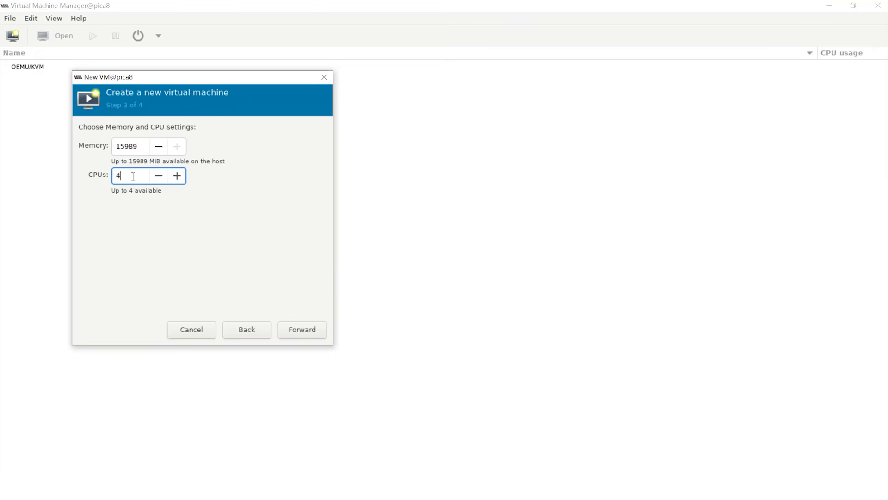
pyautogui.click(300, 331)
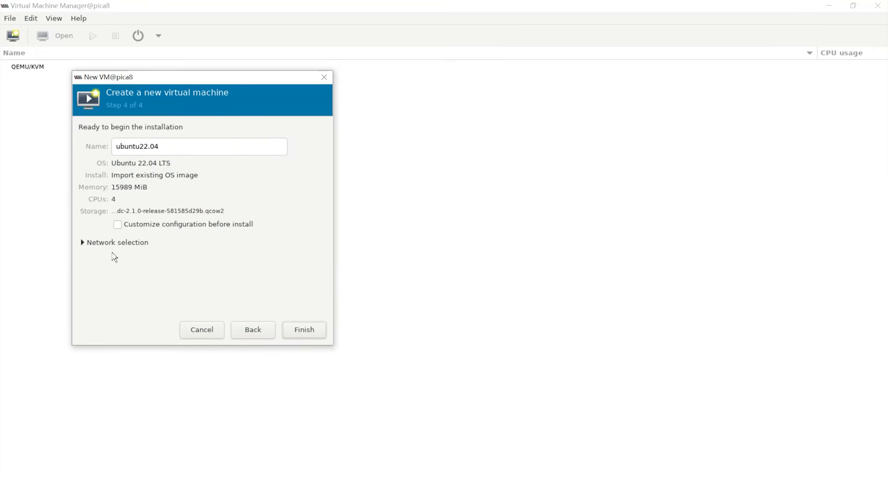
# Set the network selection to a Macvtap device with the device name macvtap0 and finish creating the virtual machine.
pyautogui.click(84, 243)
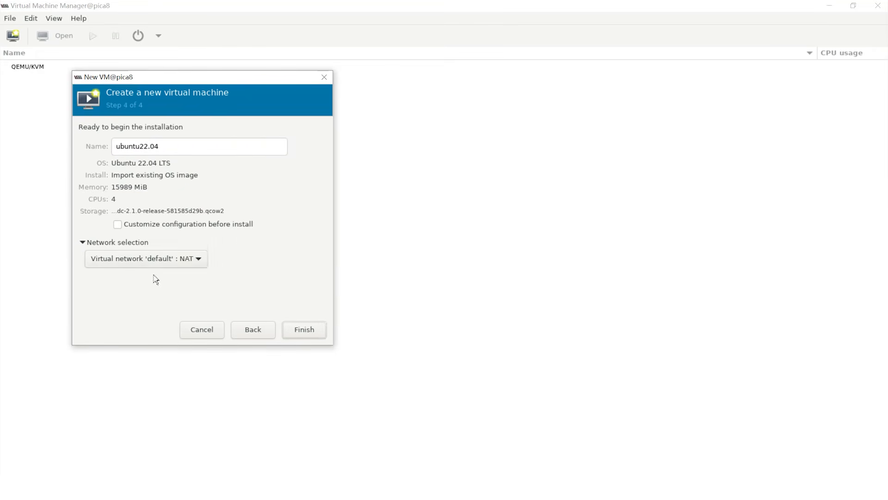
pyautogui.click(200, 260)
pyautogui.click(194, 292)
pyautogui.click(215, 279)
pyautogui.write('macvtap0')
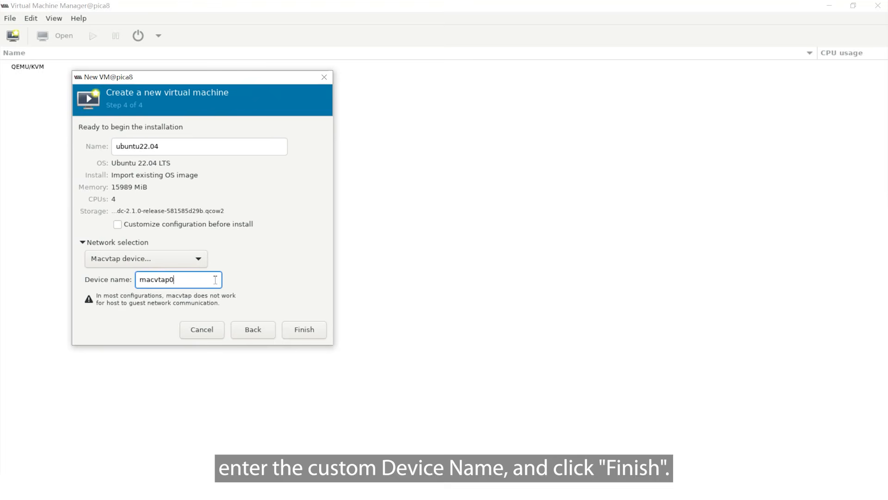
pyautogui.click(303, 337)
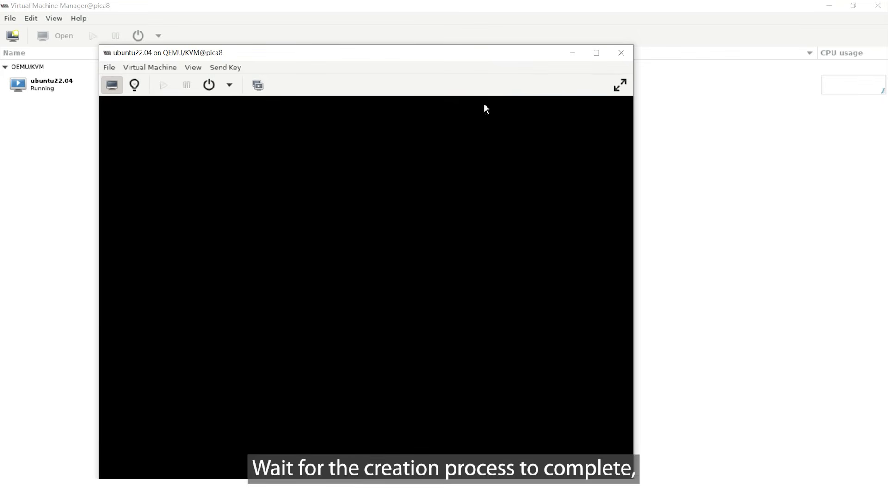
# Maximize the virtual machine's console and log in as pica8 with the account password.
pyautogui.click(597, 54)
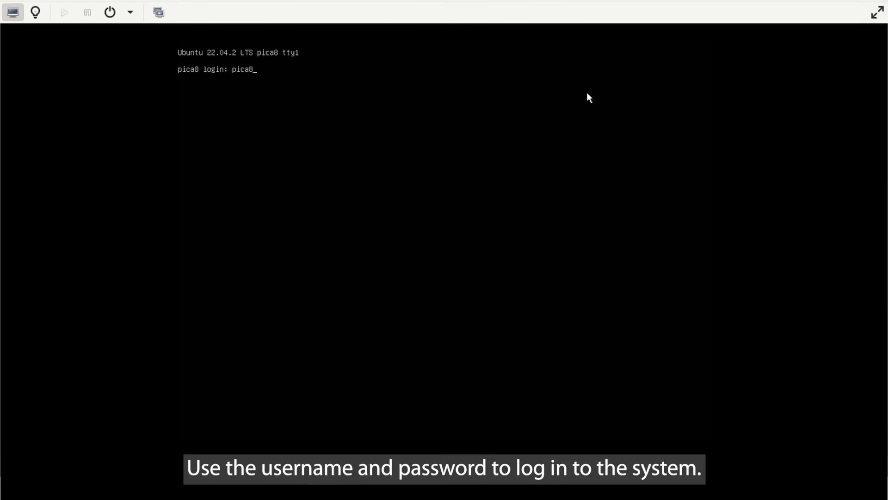
pyautogui.press('Return')
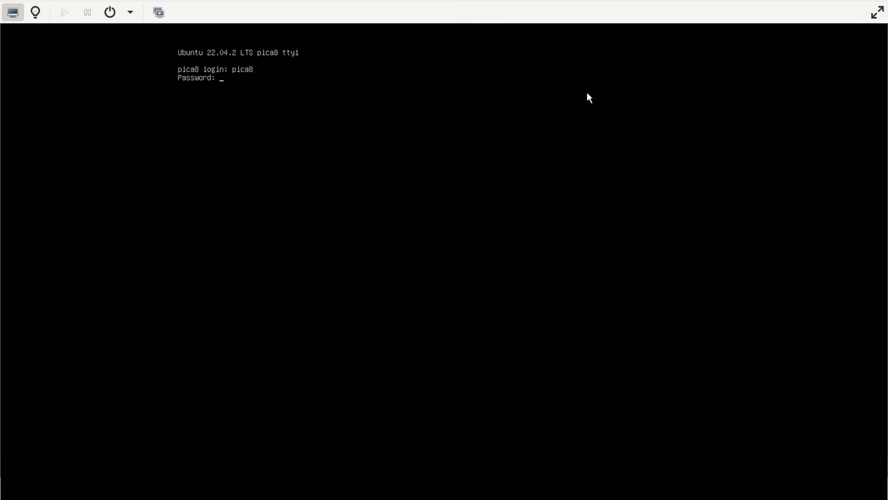
pyautogui.press('Return')
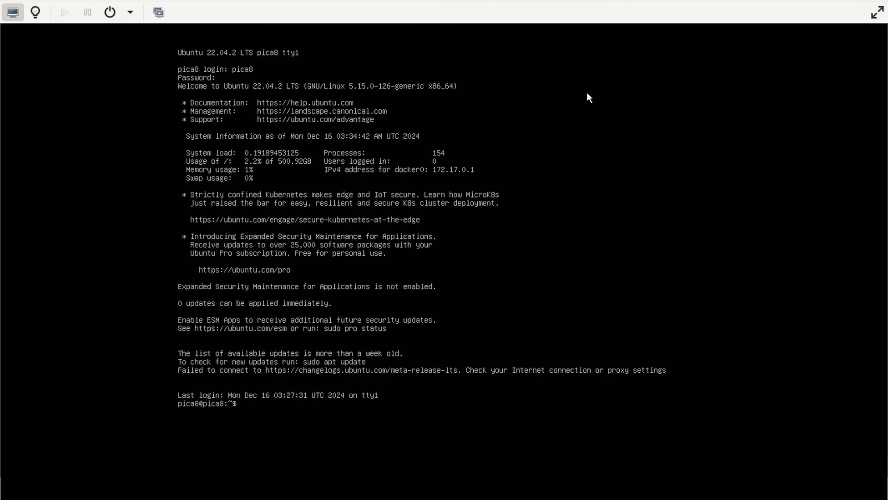
# Open the network configuration file /etc/netplan/00-installer-config.yaml in vi with sudo.
pyautogui.write('sudo vi')
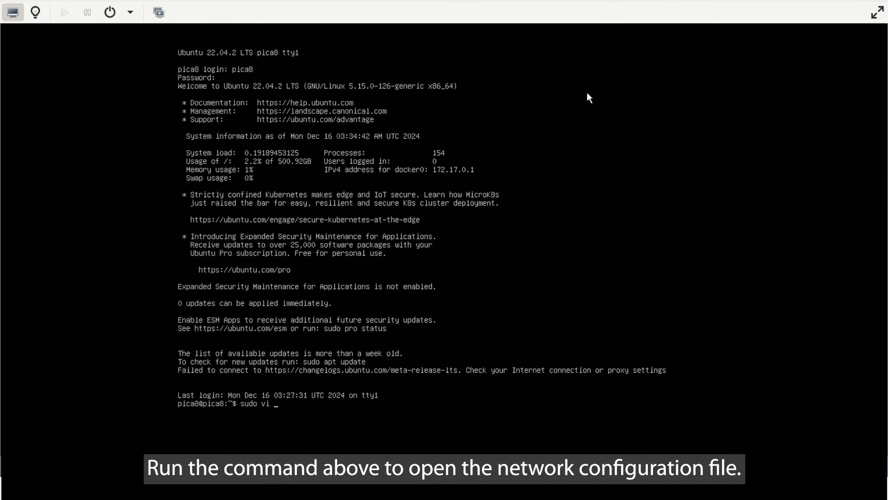
pyautogui.write(' /etc/netplan/0')
pyautogui.press('Tab')
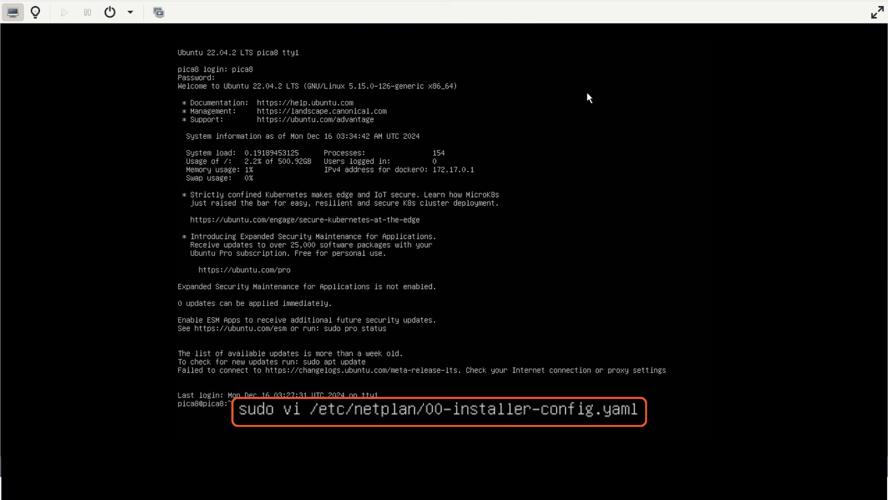
pyautogui.press('Return')
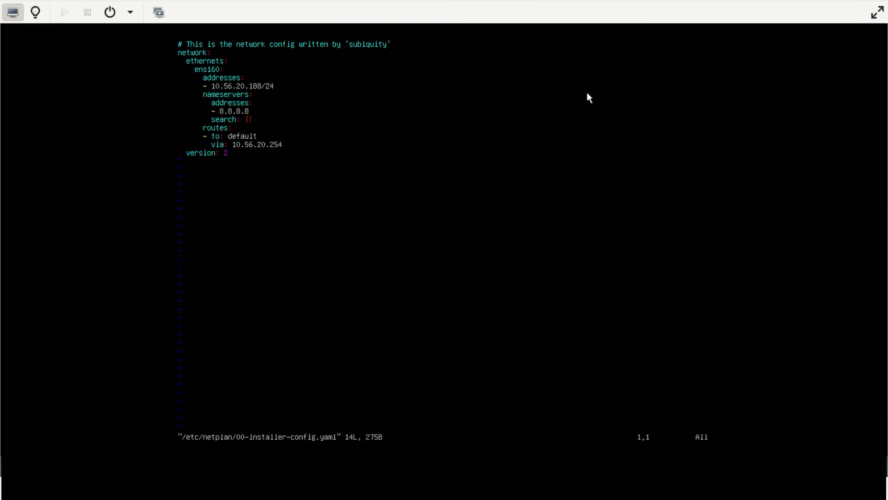
# Replace the network interface name under ethernets with enp1s0 using a file-wide substitution.
pyautogui.write(':%s/ens160/')
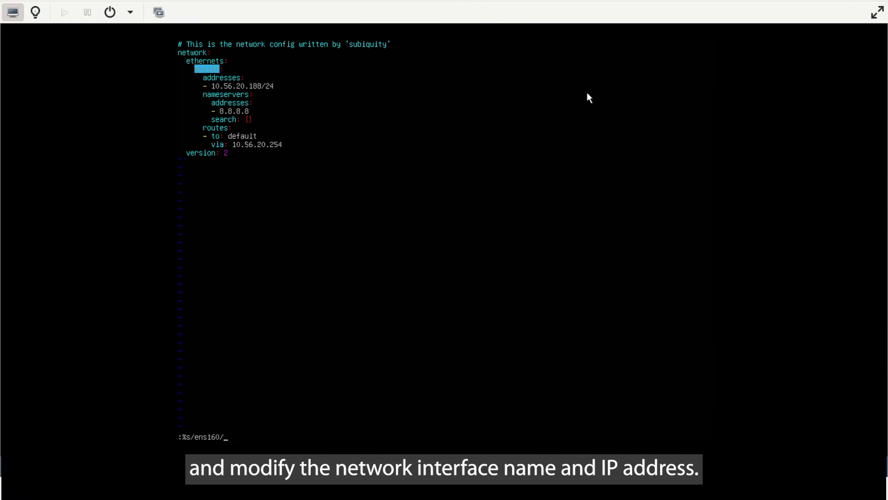
pyautogui.write('enp1s0/g')
pyautogui.press('Return')
# Change the interface's IP address to 10.56.20.68 by substitution, keeping the /24 prefix, and save and close the file.
pyautogui.write(':%s/10.56.20.')
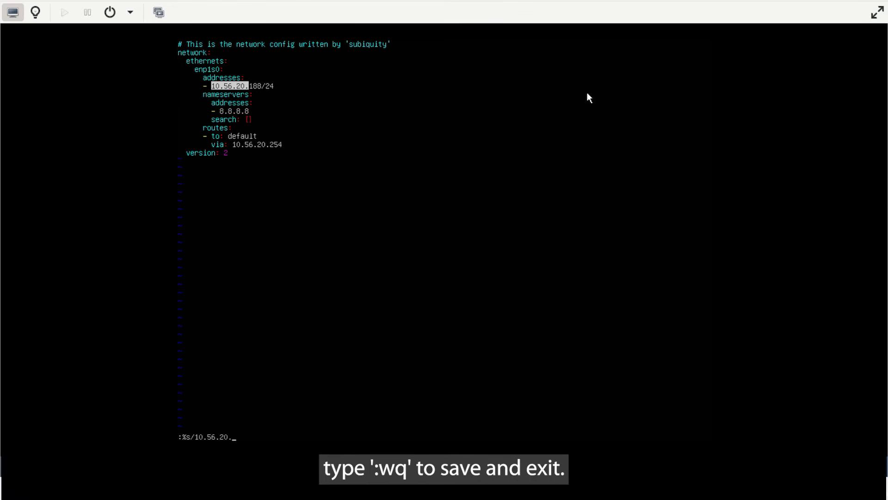
pyautogui.write('188/10.56.20.68/g')
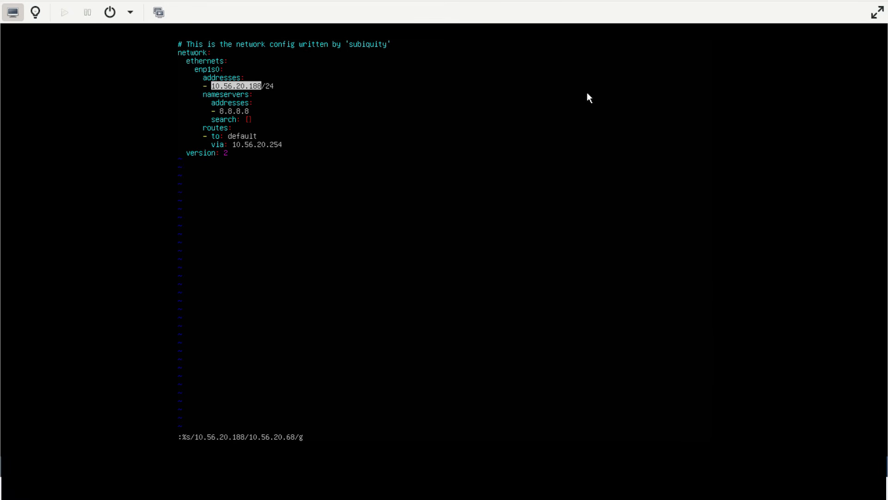
pyautogui.press('Return')
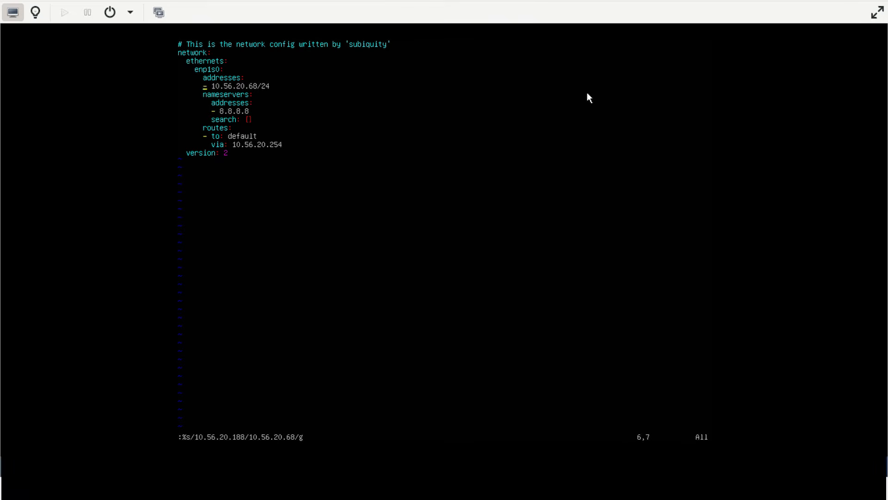
pyautogui.write(':wq')
pyautogui.press('Return')
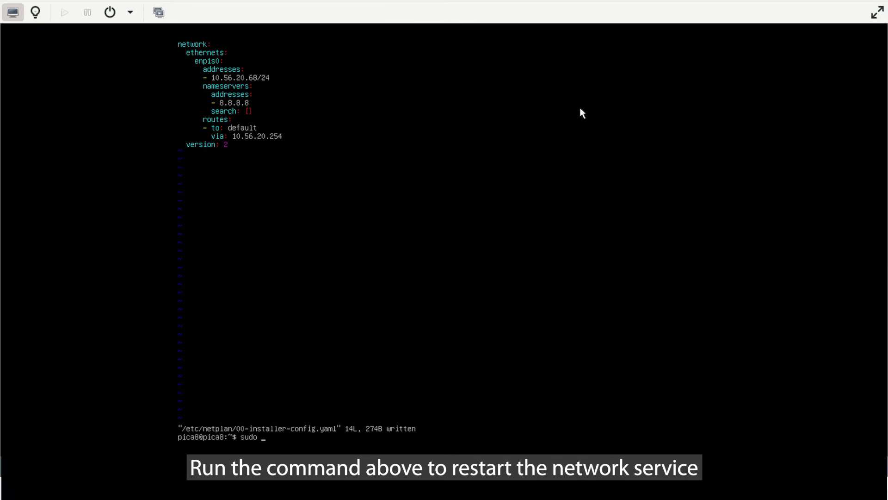
# Apply the new network configuration with sudo netplan apply.
pyautogui.write('sudo netplan apply')
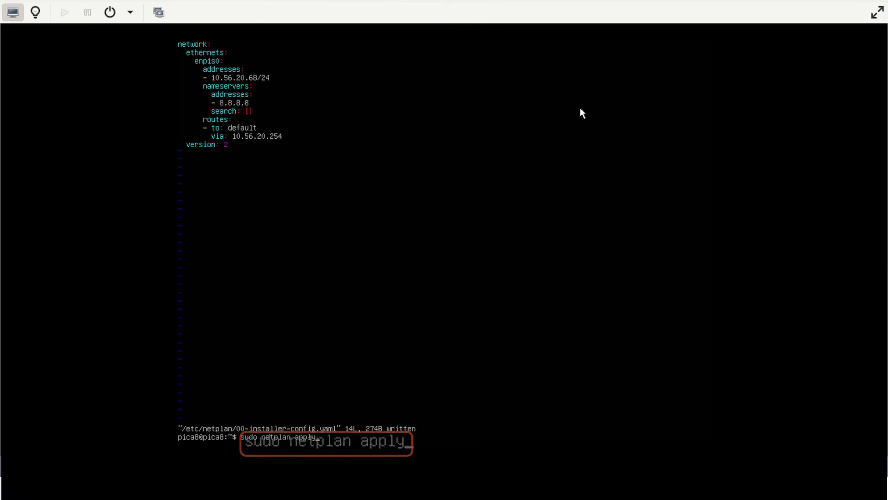
pyautogui.press('Return')
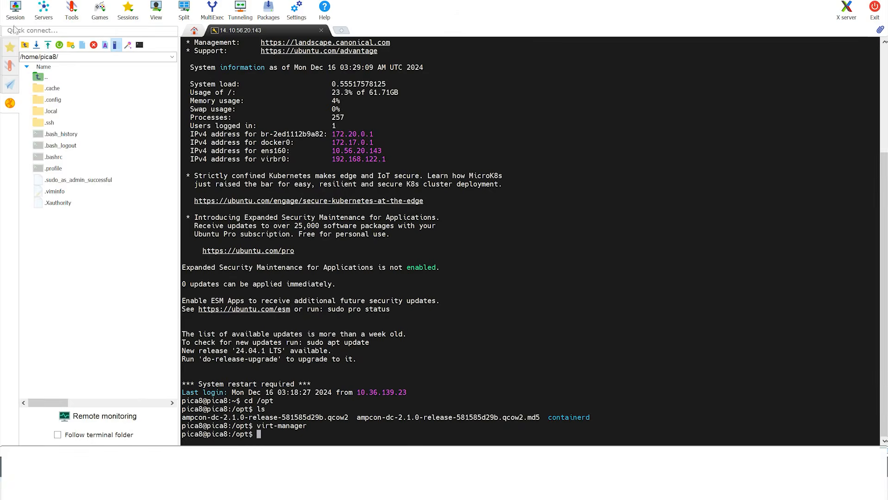
# Switch to MobaXterm, open the saved 10.56.20.68 session and log in as pica8 with the account password, cancelling the master password setup.
pyautogui.click(9, 46)
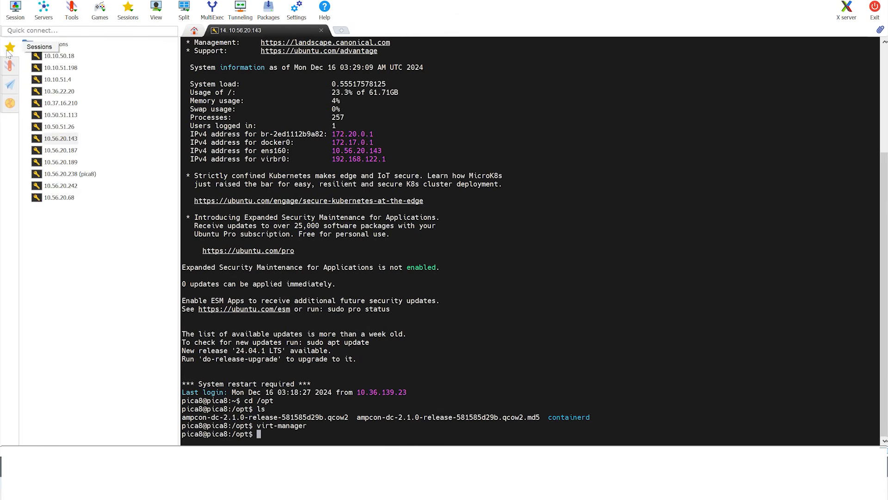
pyautogui.doubleClick(74, 198)
pyautogui.write('pica8')
pyautogui.press('Return')
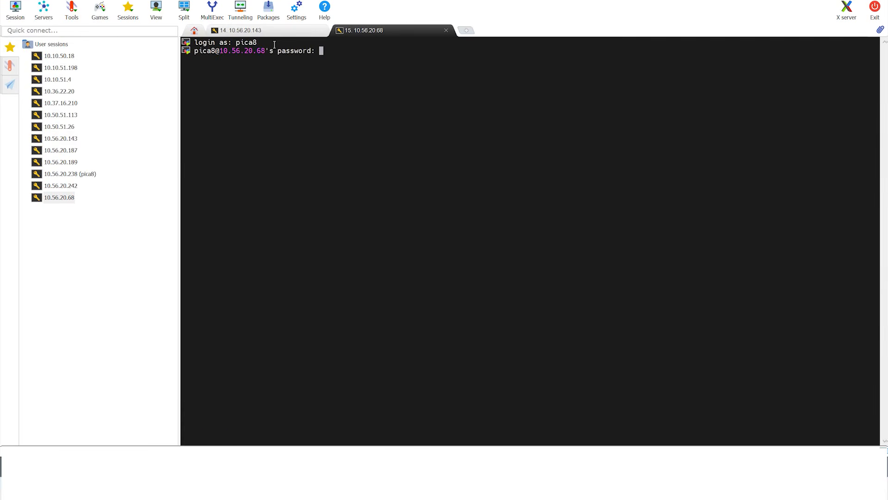
pyautogui.press('Return')
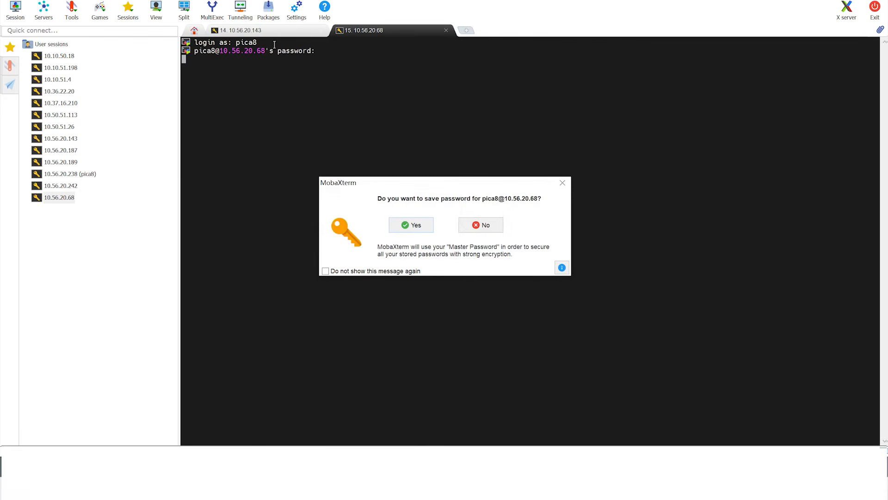
pyautogui.click(425, 227)
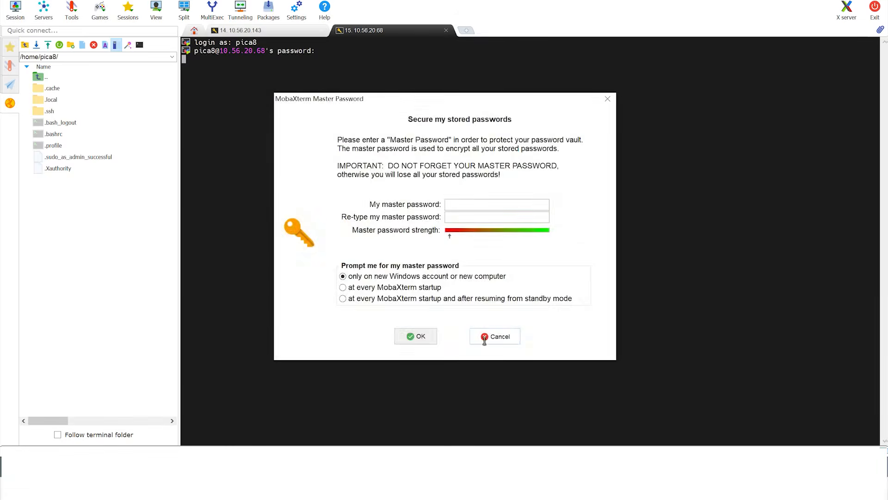
pyautogui.click(492, 335)
# Change the working directory to /usr/share/automation/server.
pyautogui.write('cd')
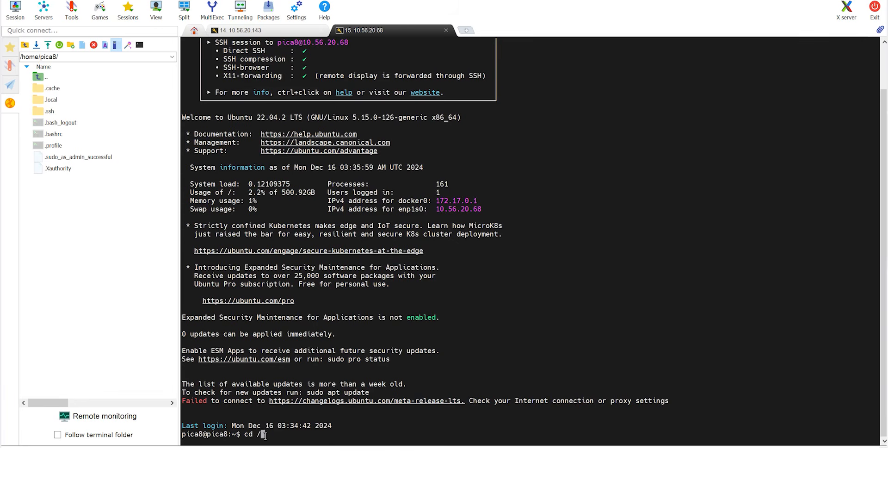
pyautogui.write(' /usr/share')
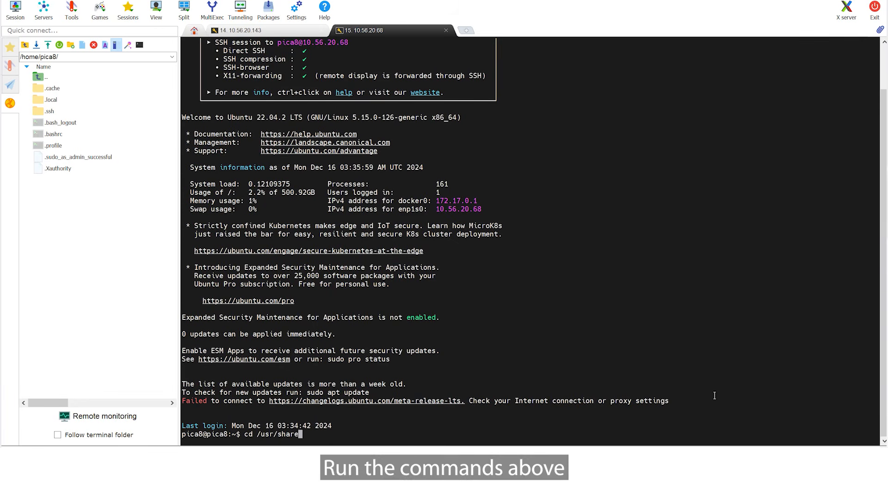
pyautogui.write('/automation/server')
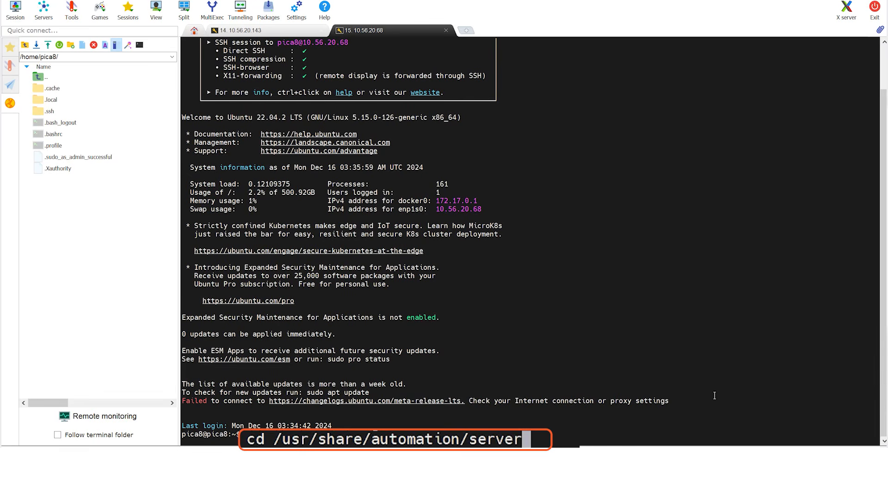
pyautogui.press('Return')
# List the server directory's contents and start the AmpCon-DC services with sudo ./start.sh.
pyautogui.write('ls')
pyautogui.press('Return')
pyautogui.write('sudo ./start.sh')
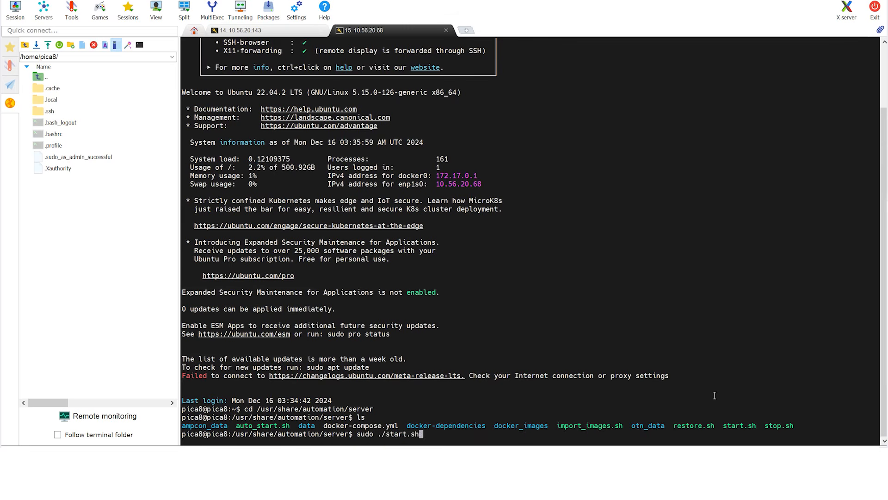
pyautogui.press('Return')
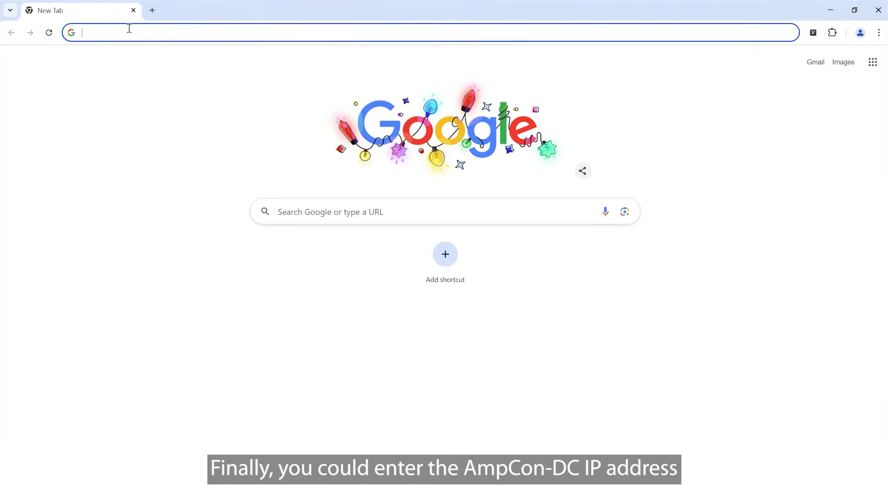
pyautogui.write('h')
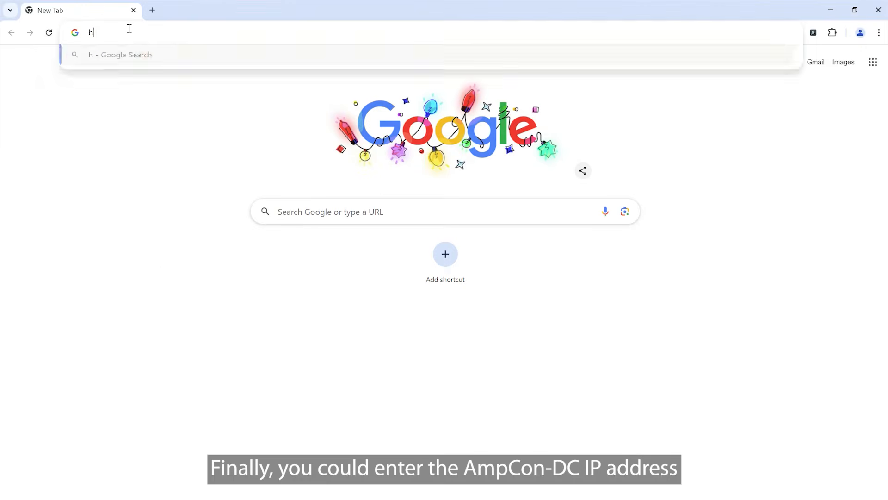
pyautogui.write('ttps:')
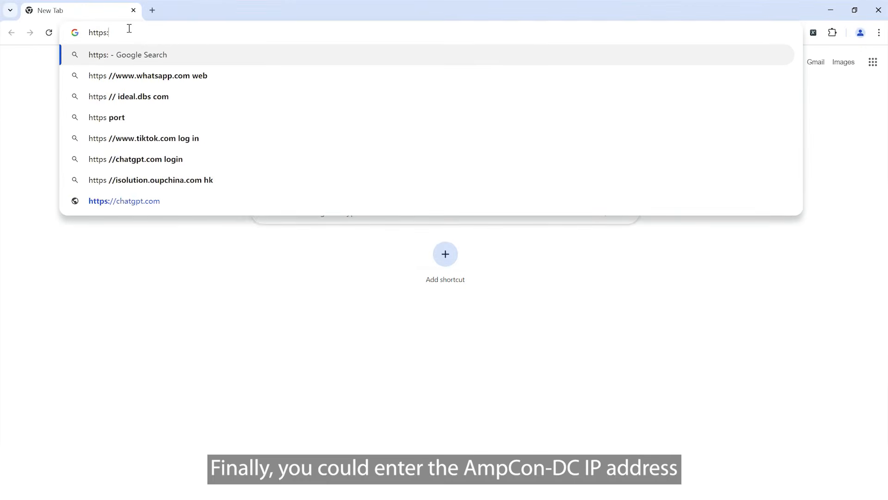
pyautogui.write('//10.56.20.68')
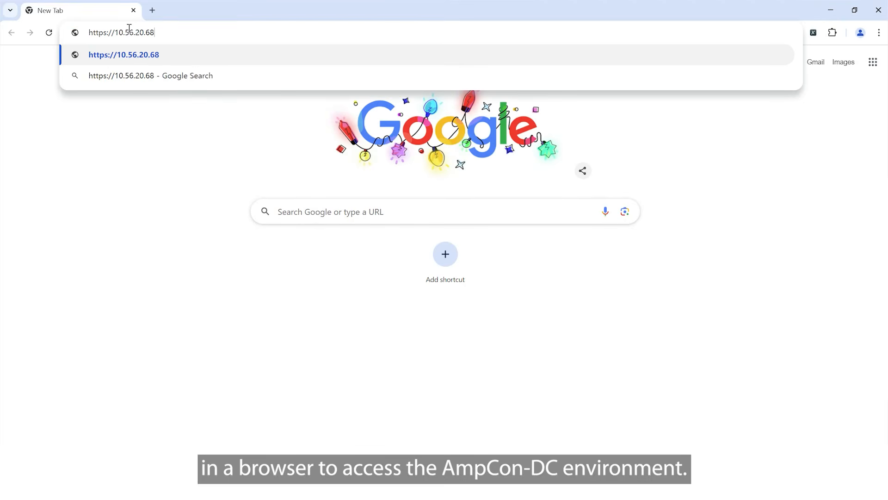
pyautogui.press('Return')
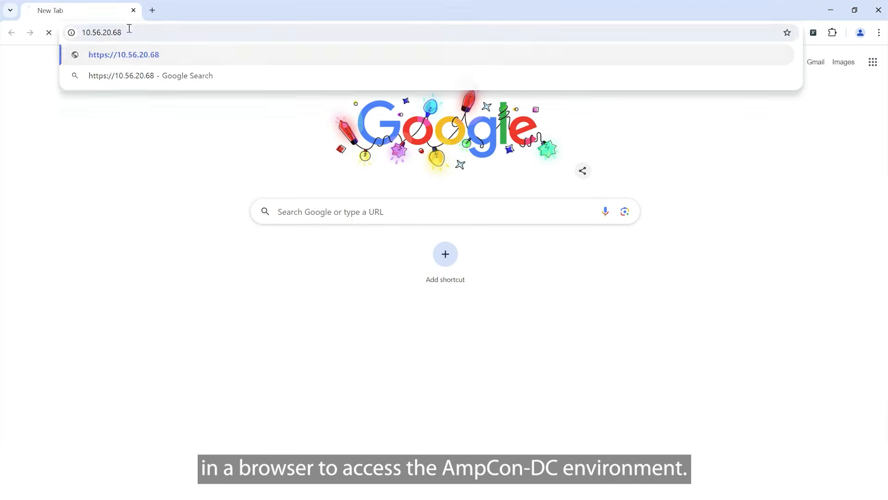
pyautogui.click(316, 319)
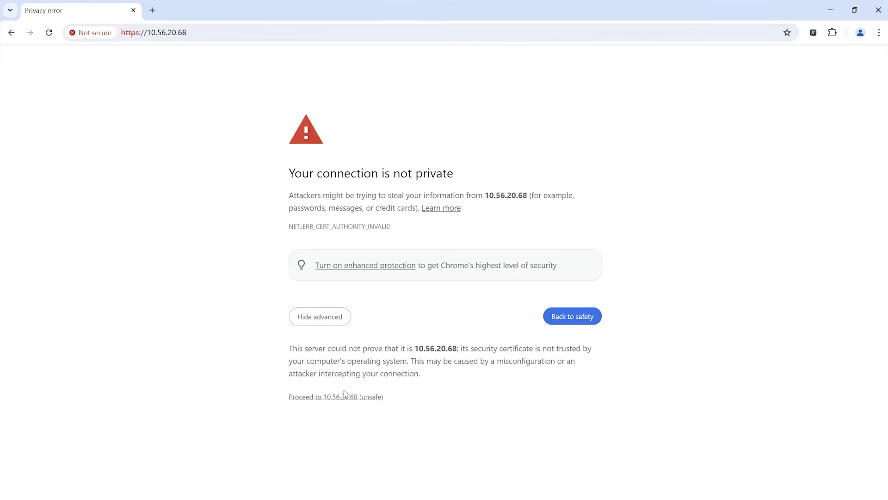
pyautogui.click(348, 399)
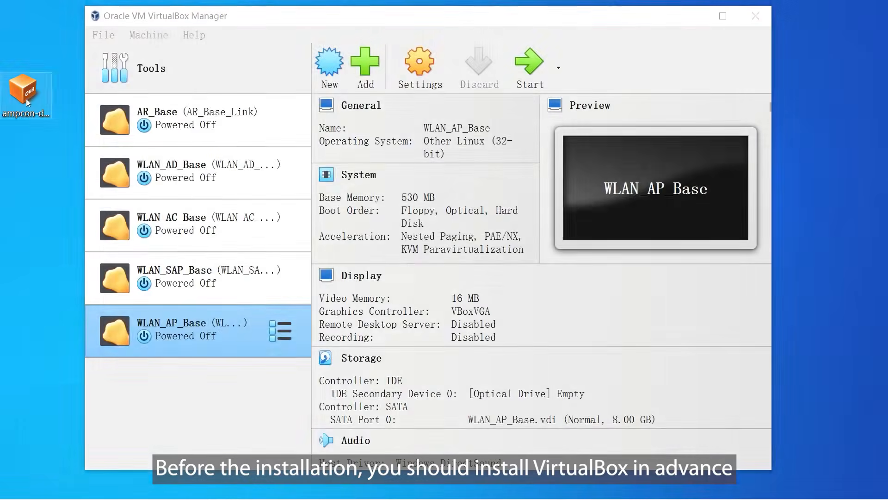
# Open the desktop AmpCon-DC OVA file in VirtualBox and set the imported VM's Adapter 1 Promiscuous Mode to Allow All.
pyautogui.doubleClick(27, 103)
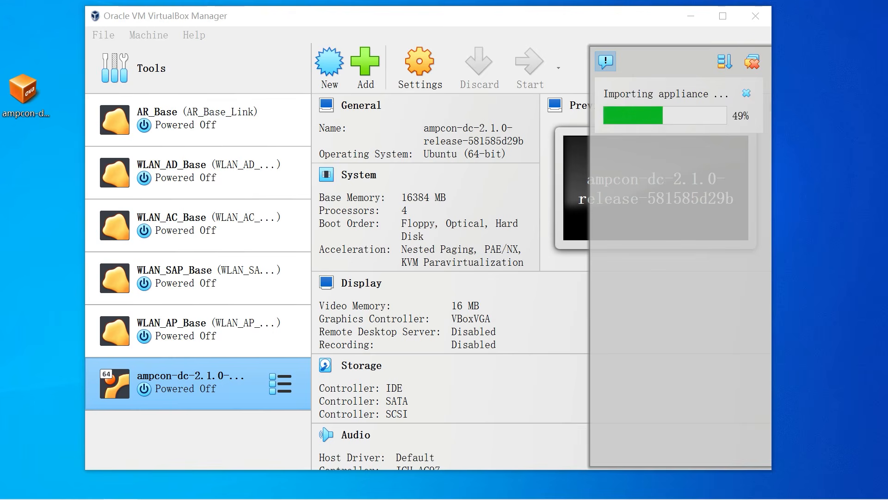
pyautogui.click(419, 67)
pyautogui.click(204, 226)
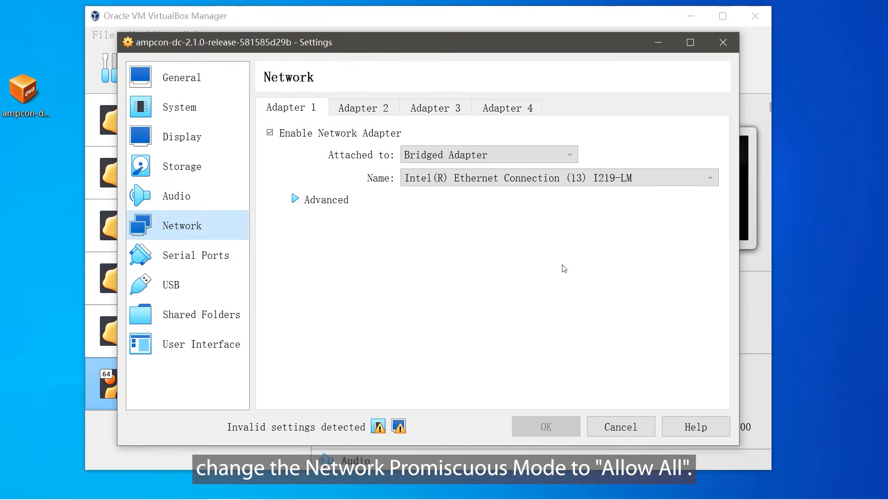
pyautogui.click(308, 206)
pyautogui.click(533, 244)
pyautogui.click(506, 279)
# Reduce the virtual machine's base memory to 13824 MB in the system settings and save the configuration.
pyautogui.click(206, 104)
pyautogui.click(600, 137)
pyautogui.click(602, 137)
pyautogui.click(597, 134)
pyautogui.click(584, 130)
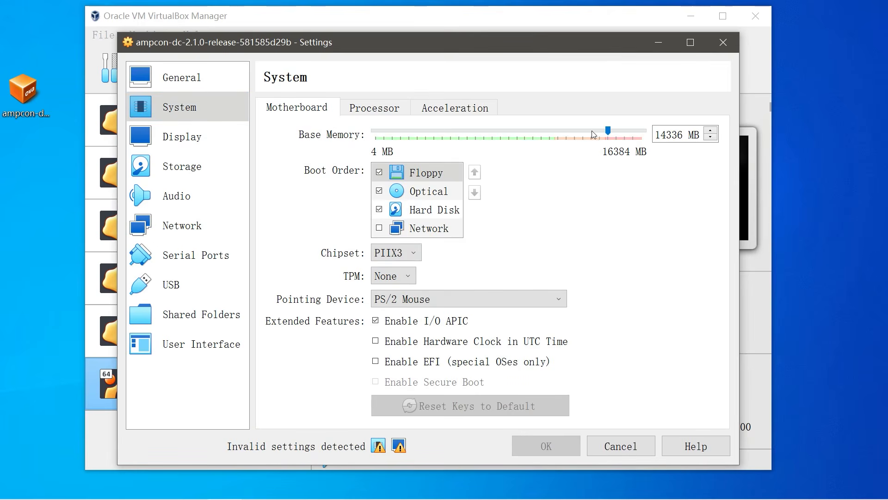
pyautogui.click(592, 131)
pyautogui.click(549, 443)
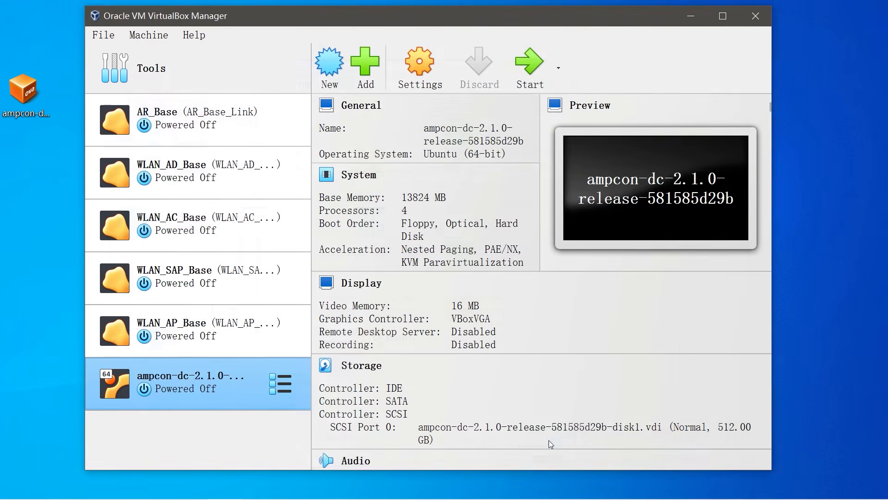
# Start the ampcon-dc-2.1.0 virtual machine and collapse the notification pane in its window.
pyautogui.click(530, 65)
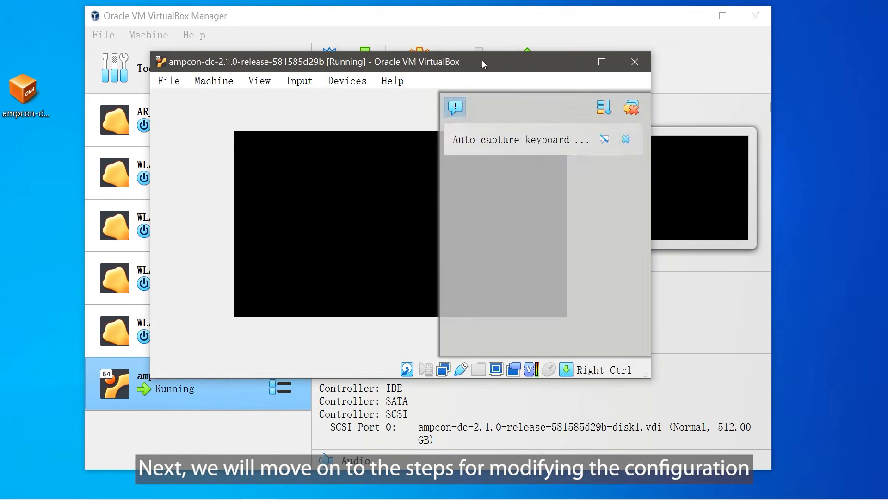
pyautogui.click(456, 108)
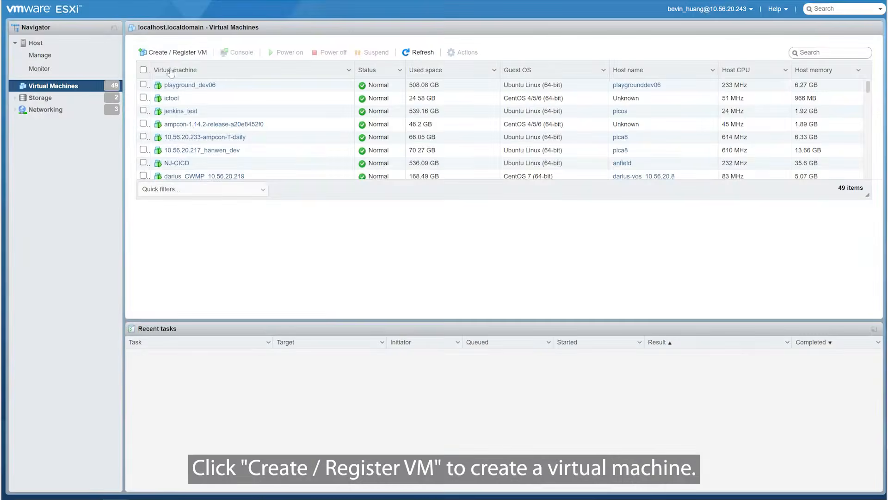
# Switch to VMware ESXi and begin creating a virtual machine by deploying it from an OVF or OVA file.
pyautogui.click(174, 51)
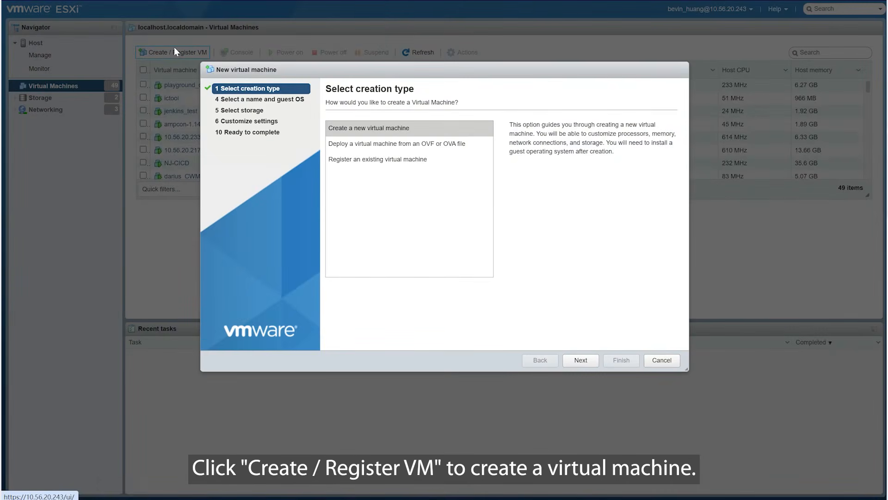
pyautogui.click(380, 145)
pyautogui.click(590, 362)
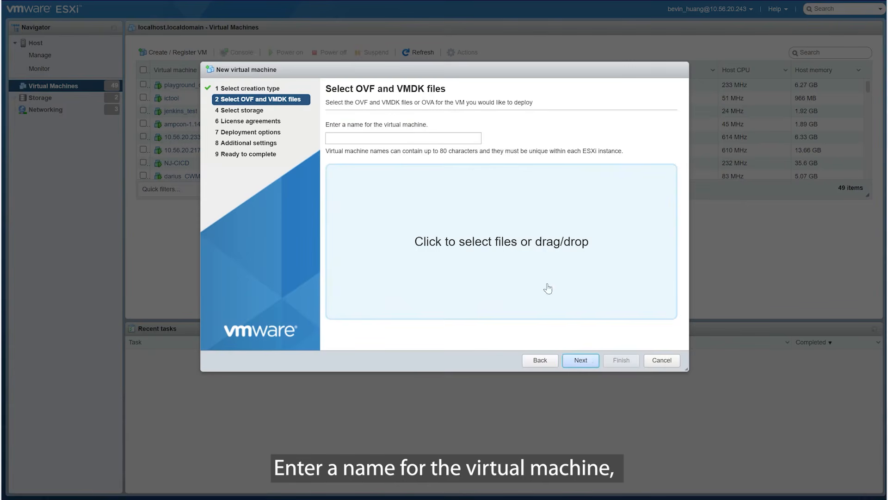
# Name the virtual machine ampcon_ovf and add the ampcon-dc-2.1.0-release-581585d29b OVF and disk1 VMDK files from the desktop.
pyautogui.click(421, 137)
pyautogui.write('a')
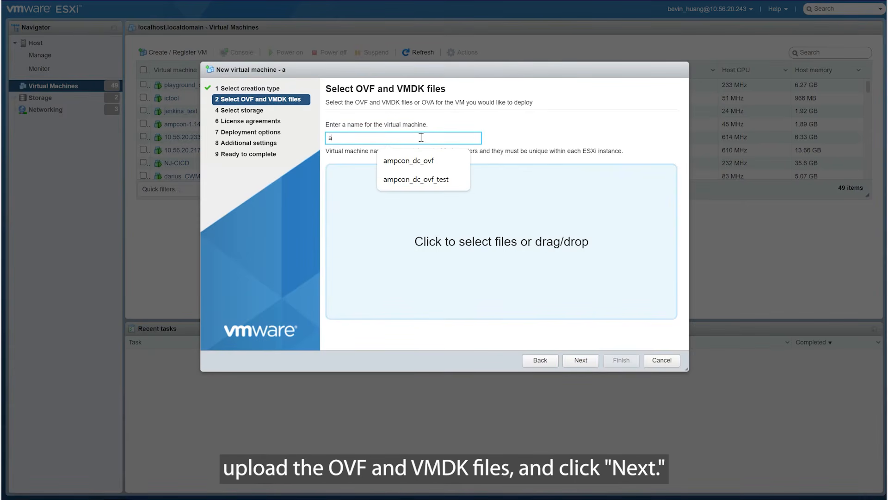
pyautogui.write('mpcon_ovf')
pyautogui.click(522, 138)
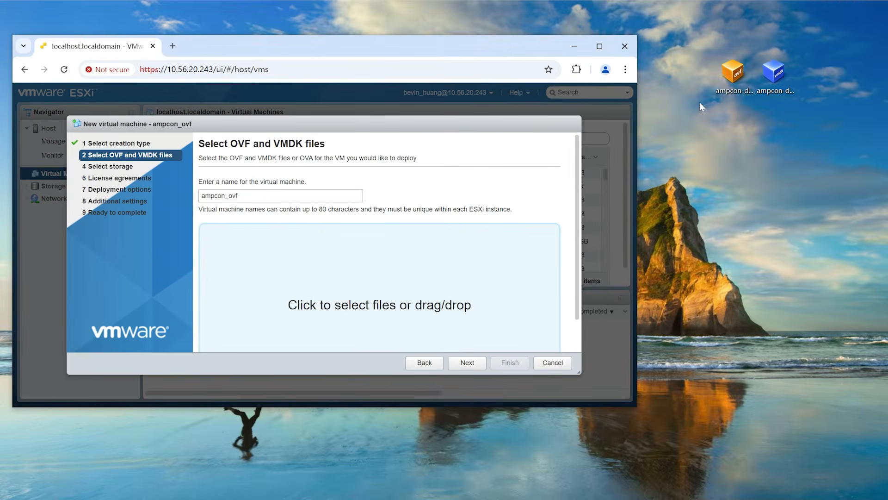
pyautogui.moveTo(734, 75); pyautogui.dragTo(361, 277)
pyautogui.click(770, 74)
pyautogui.moveTo(771, 76); pyautogui.dragTo(379, 286)
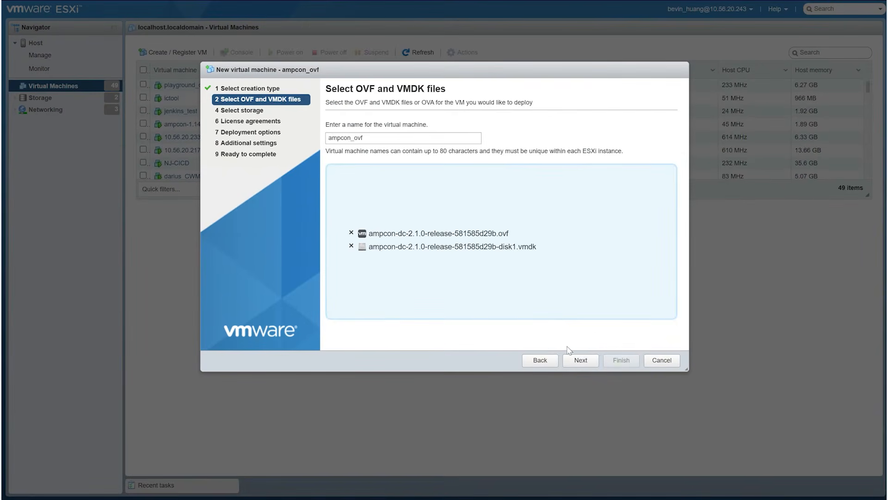
pyautogui.click(578, 360)
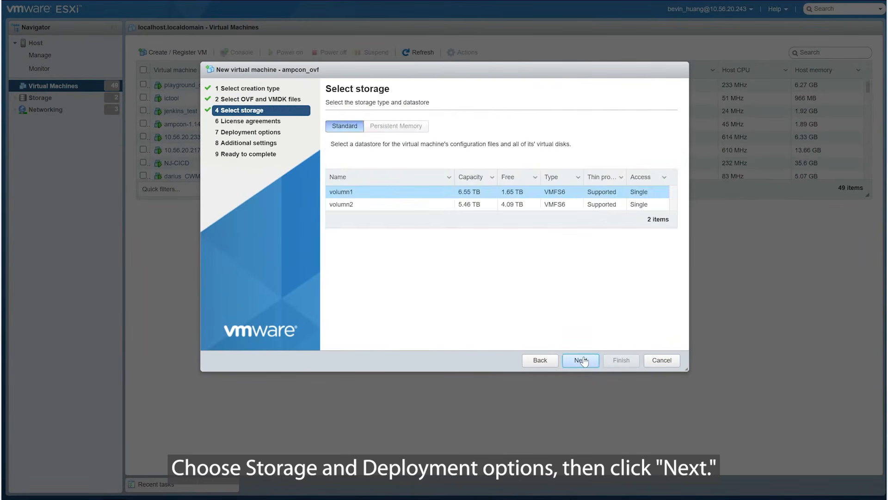
# Accept the volumn1 datastore, map the network to Local Network with thin provisioning and automatic power-on, and finish the deployment.
pyautogui.click(583, 361)
pyautogui.click(587, 131)
pyautogui.click(571, 173)
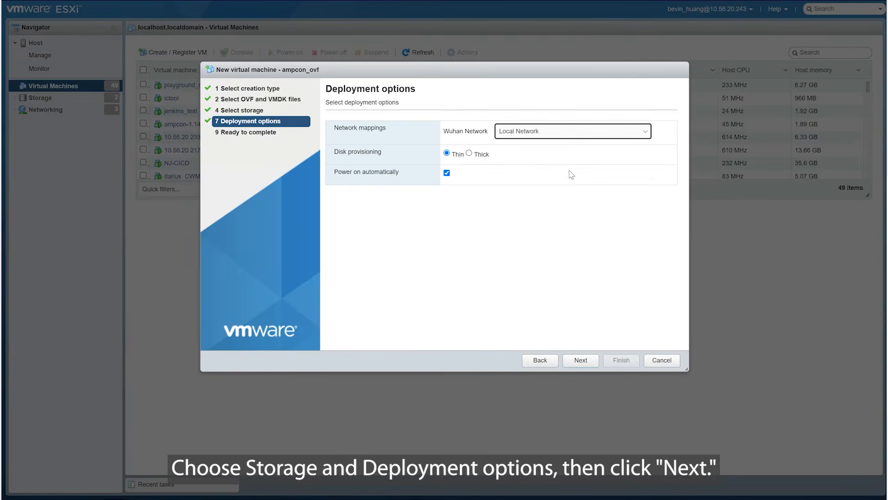
pyautogui.click(579, 360)
pyautogui.click(621, 360)
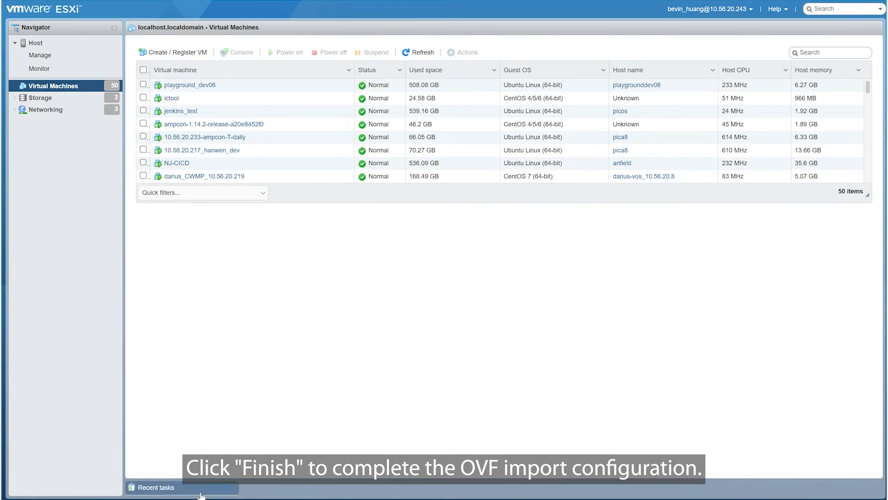
# Open the imported ampcon_ovf virtual machine and launch its browser console.
pyautogui.scroll(-10, 404, 145)
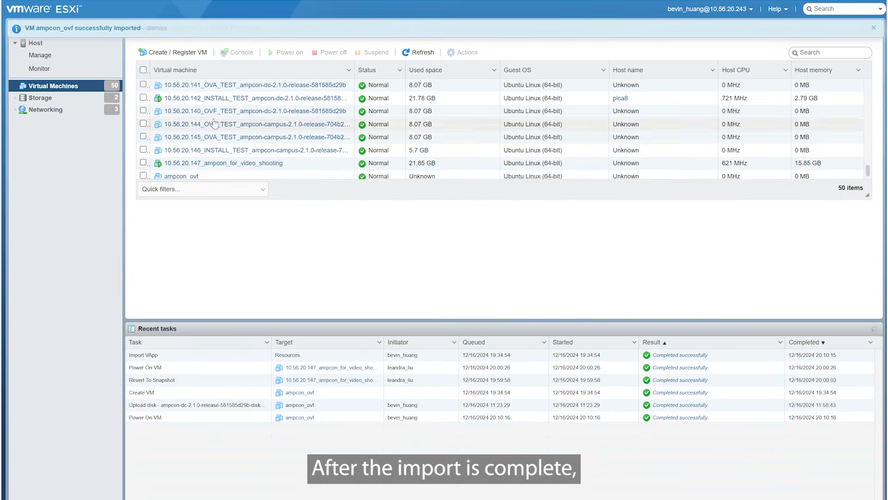
pyautogui.click(206, 174)
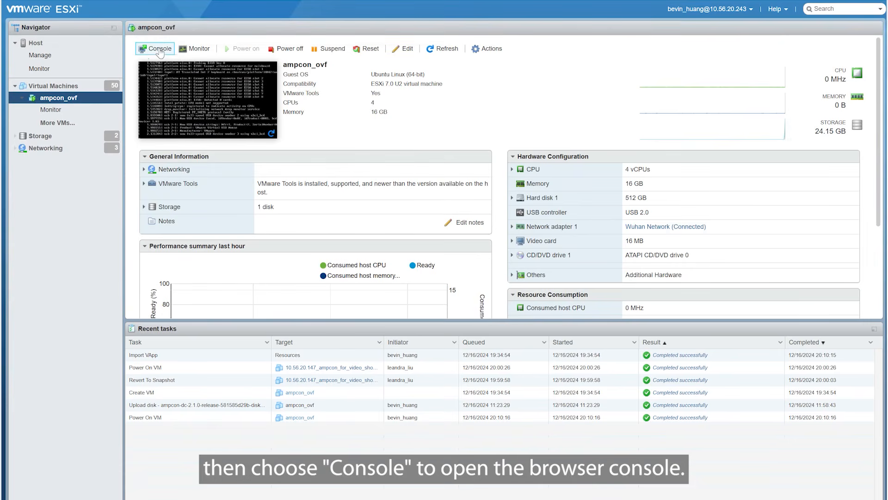
pyautogui.click(160, 49)
pyautogui.click(163, 62)
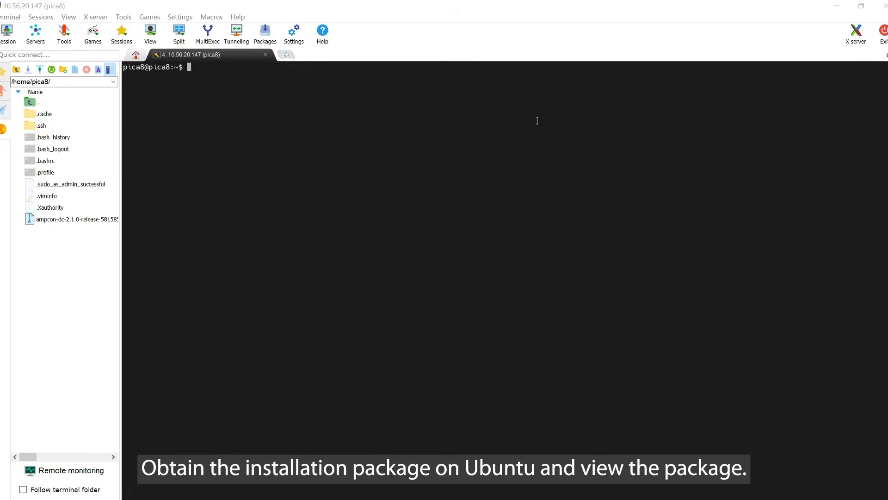
# Switch to the MobaXterm session on 10.56.20.147, list the home directory and extract ampcon-dc-2.1.0-release-581585d29b.tar.gz with tar -zxvf.
pyautogui.click(404, 173)
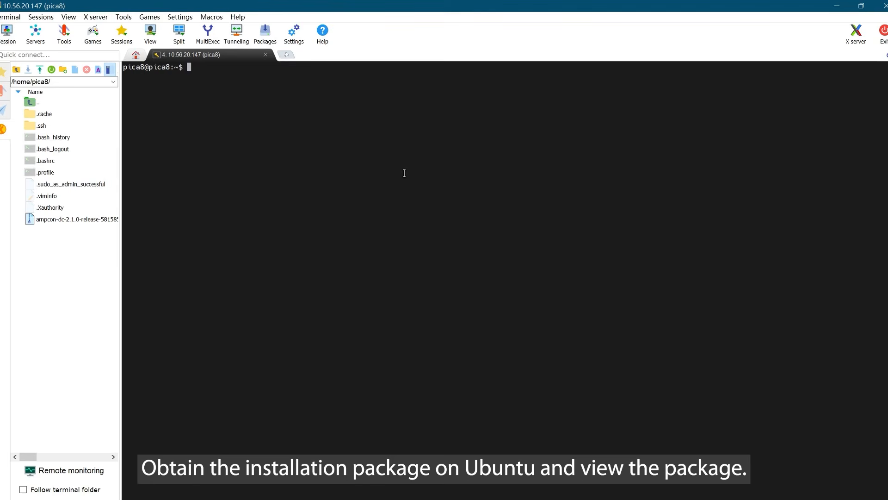
pyautogui.write('ls')
pyautogui.press('Return')
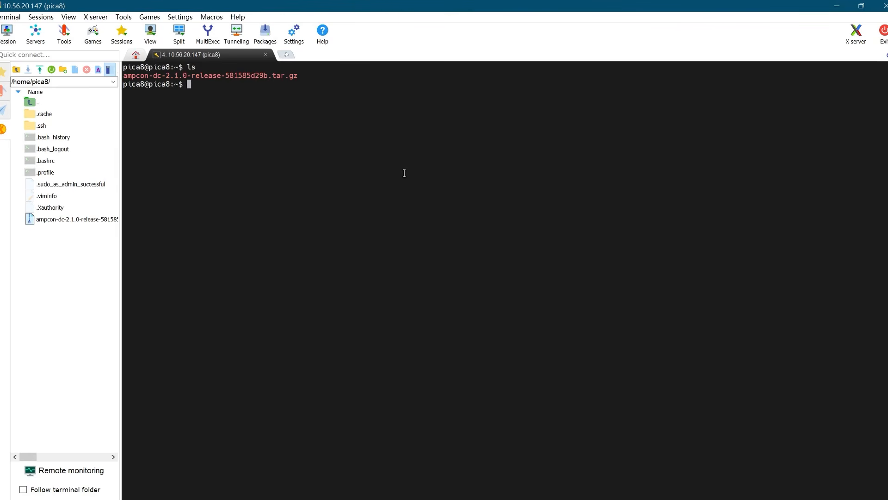
pyautogui.write('tar -zxvf amp')
pyautogui.press('Tab')
pyautogui.press('Return')
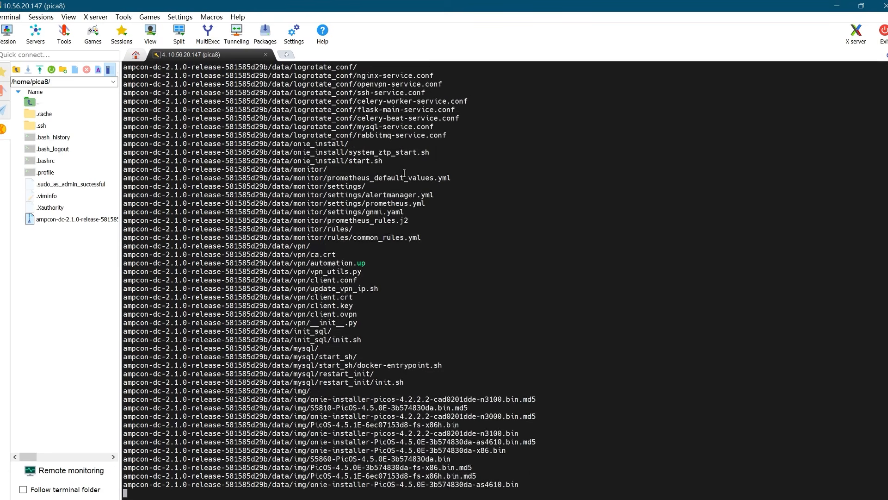
# Enter the extracted ampcon-dc-2.1.0-release-581585d29b directory and list its contents.
pyautogui.write('cd')
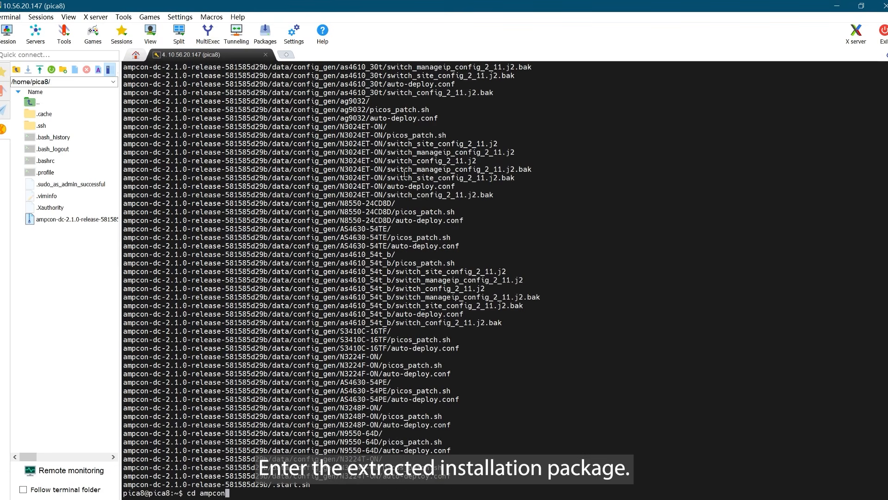
pyautogui.write(' ampcon')
pyautogui.press('Tab')
pyautogui.press('Return')
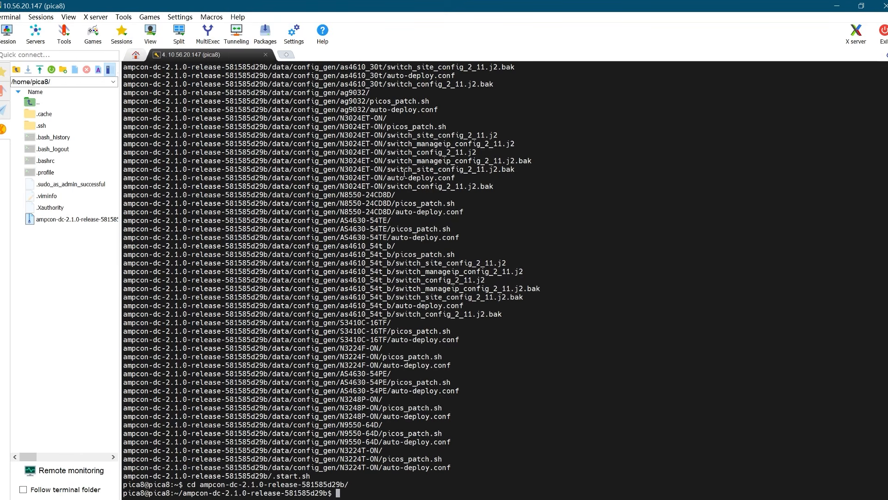
pyautogui.write('ls')
pyautogui.press('Return')
# Start the AmpCon-DC installation by running sudo ./install_or_upgrade.sh.
pyautogui.write('sudo ./i')
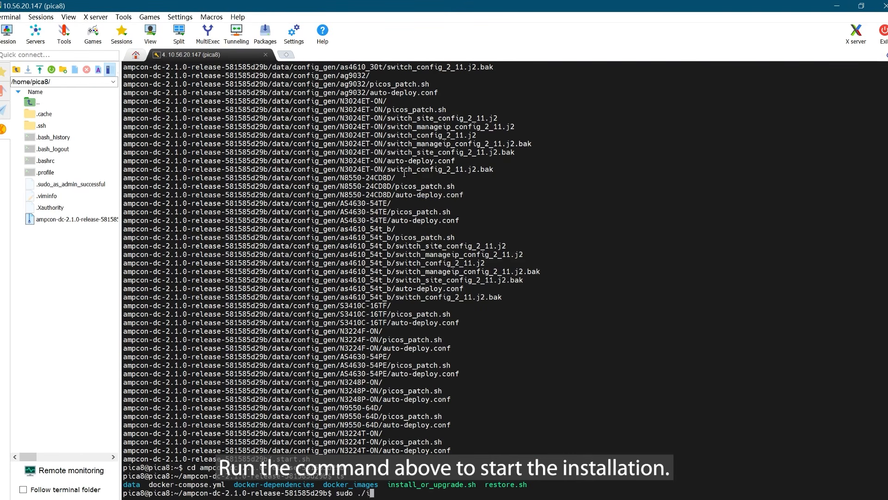
pyautogui.write('nstall_or_upgrade.sh')
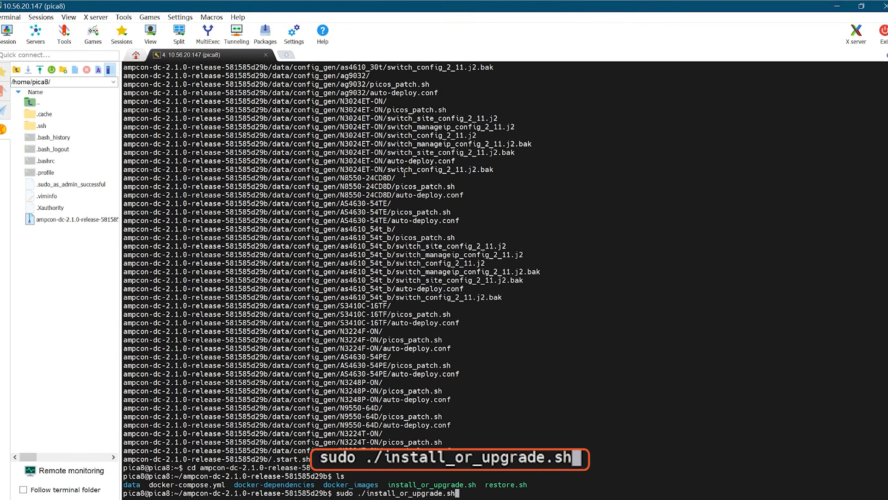
pyautogui.press('Return')
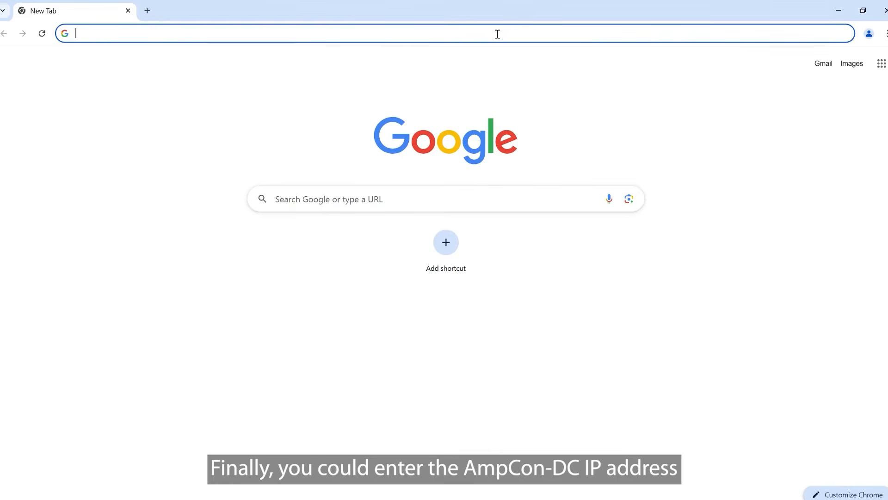
pyautogui.write('https://')
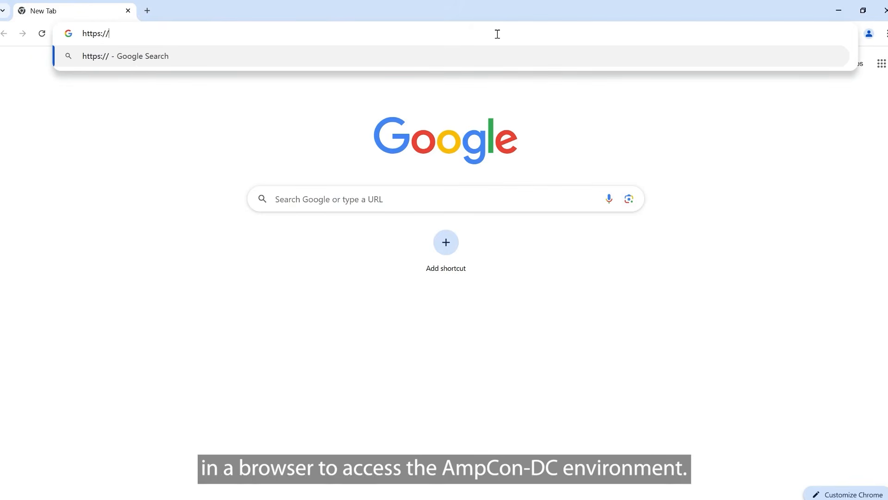
pyautogui.write('10.56.20.147')
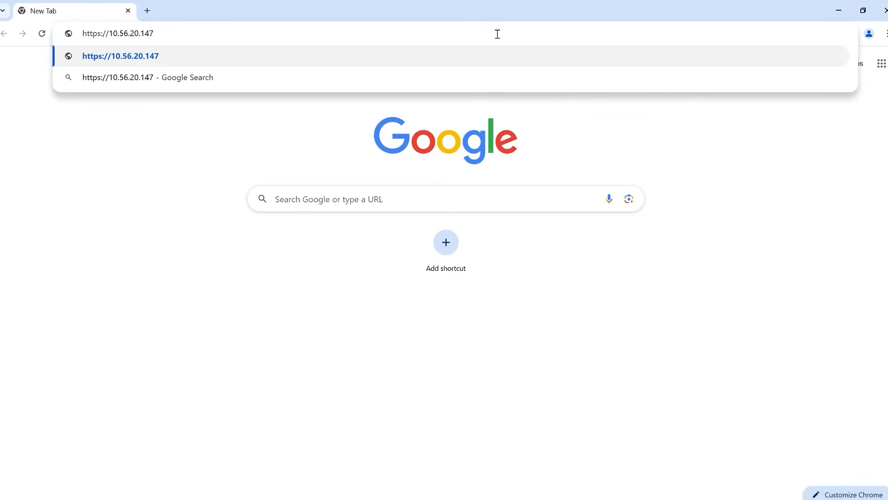
pyautogui.press('Return')
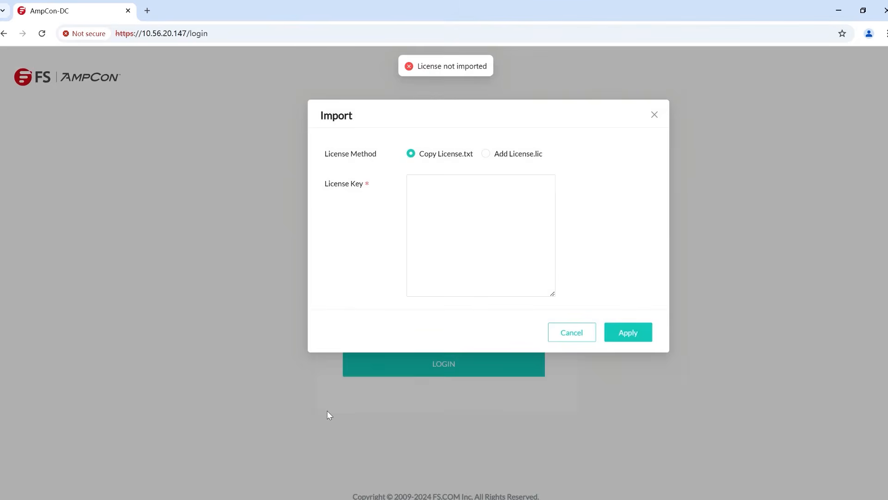